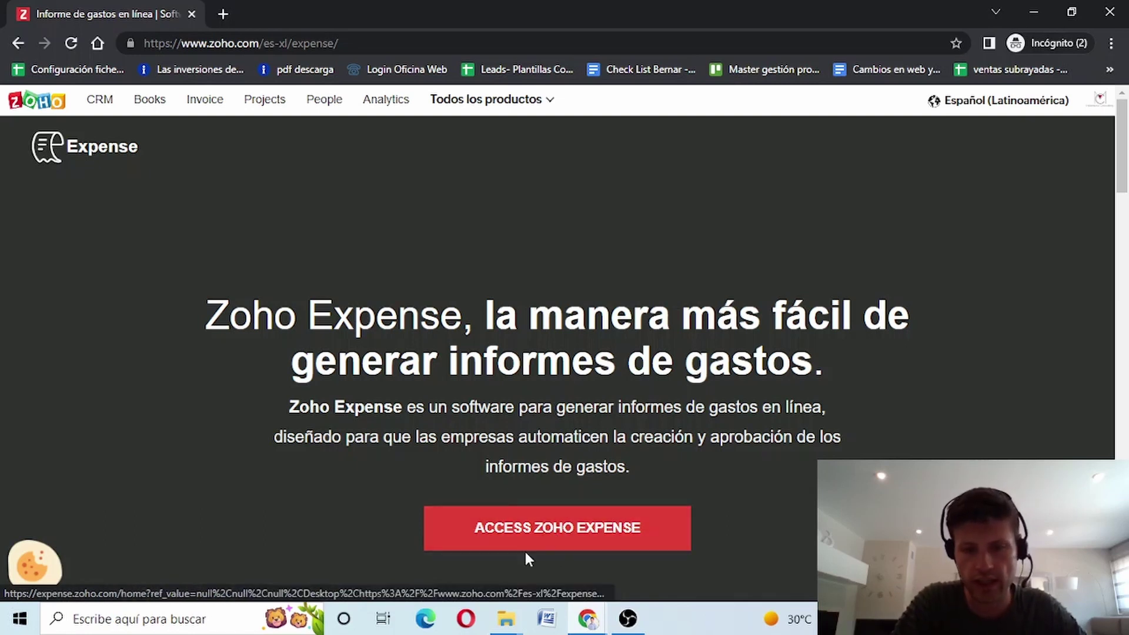
pyautogui.click(532, 544)
pyautogui.click(358, 425)
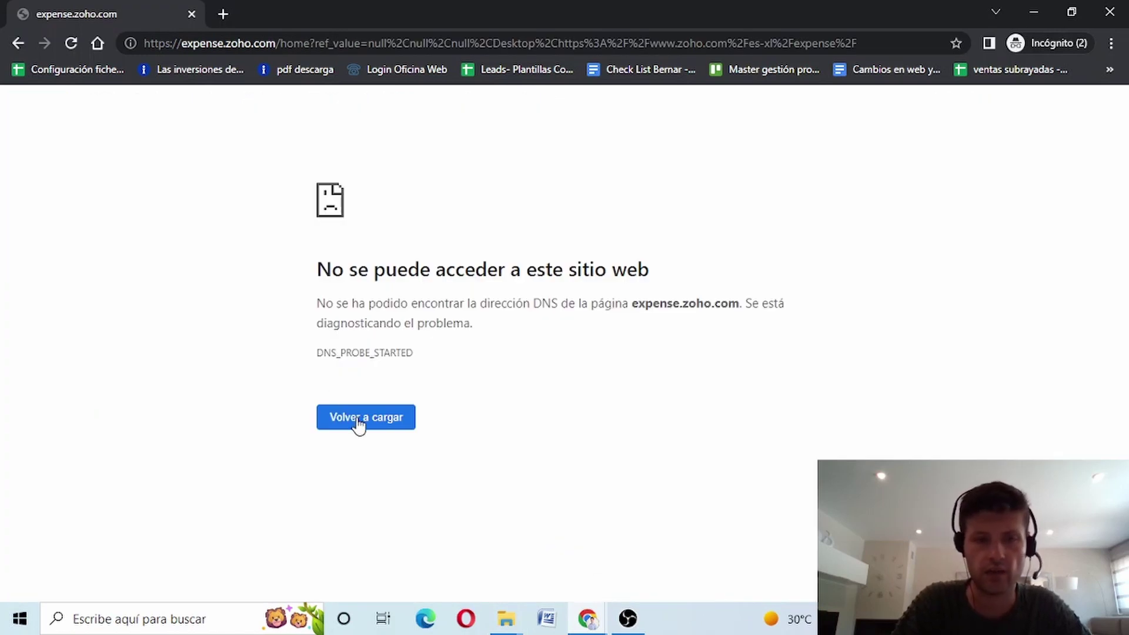
pyautogui.click(18, 43)
# - Switch to the already open Zoho Expense window and start a new expense
pyautogui.moveTo(590, 623)
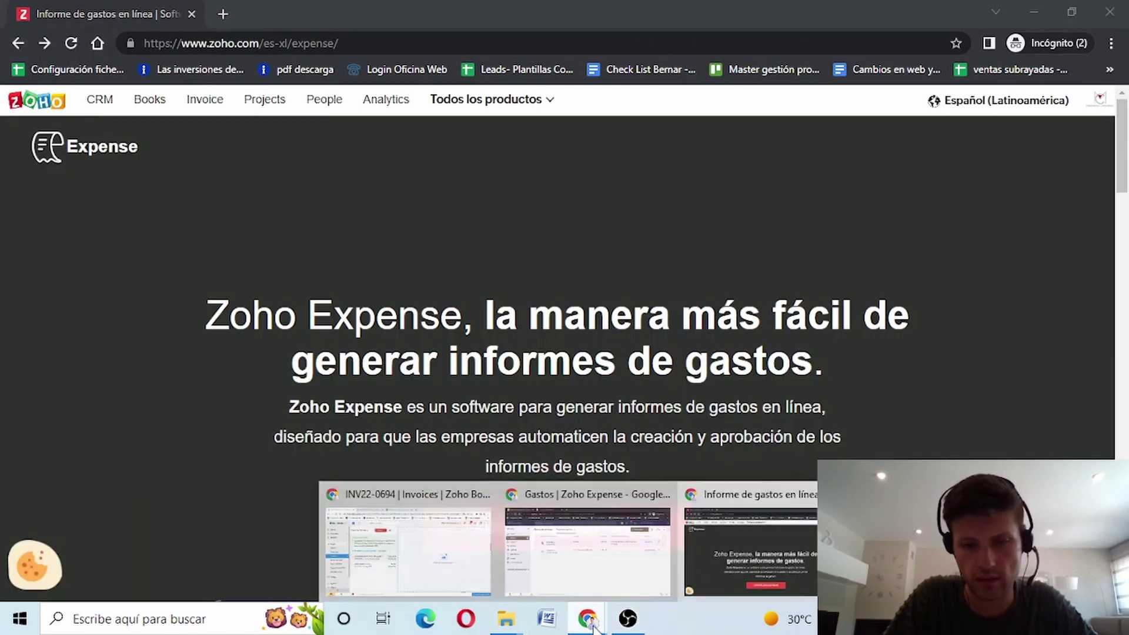
pyautogui.click(632, 559)
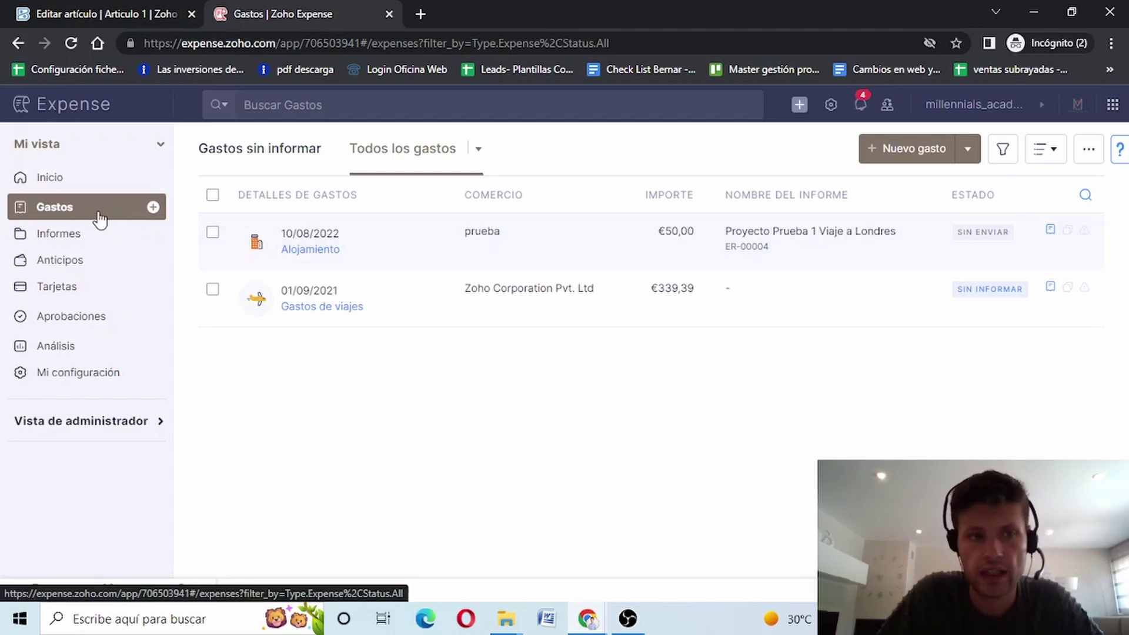
pyautogui.click(904, 164)
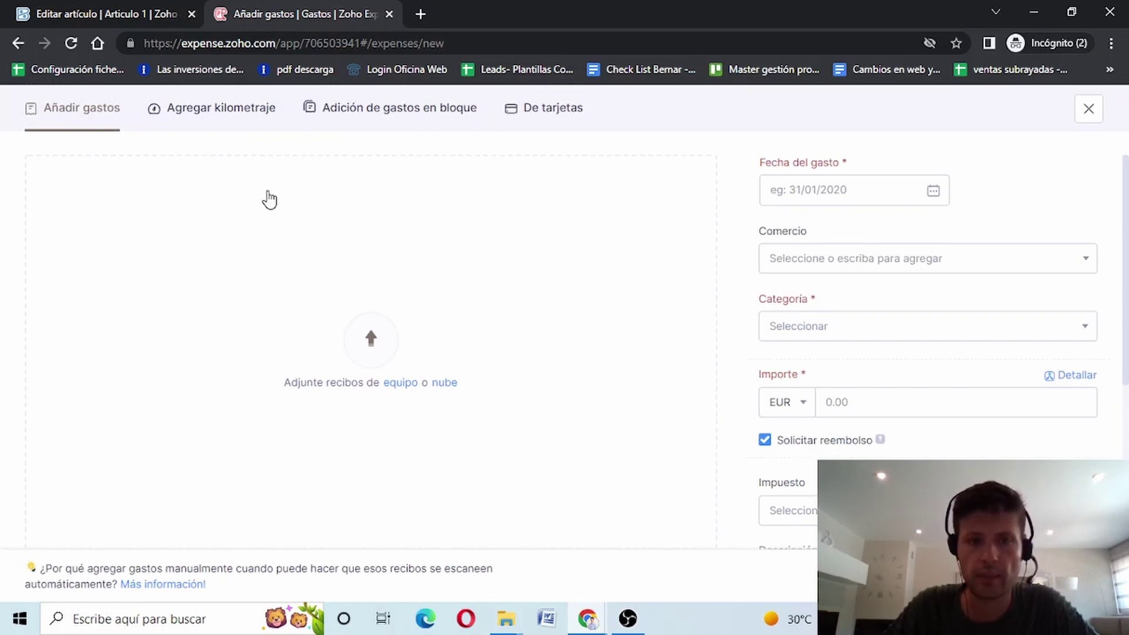
# - Attach the Captura image from the desktop as the expense's receipt
pyautogui.click(398, 389)
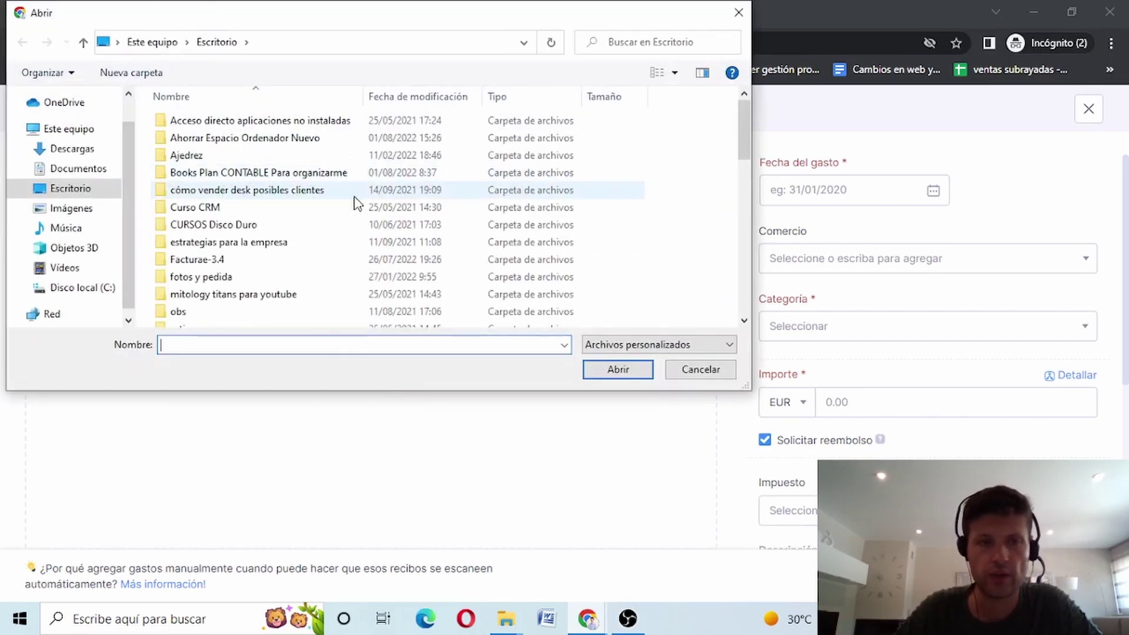
pyautogui.moveTo(741, 122); pyautogui.dragTo(742, 186)
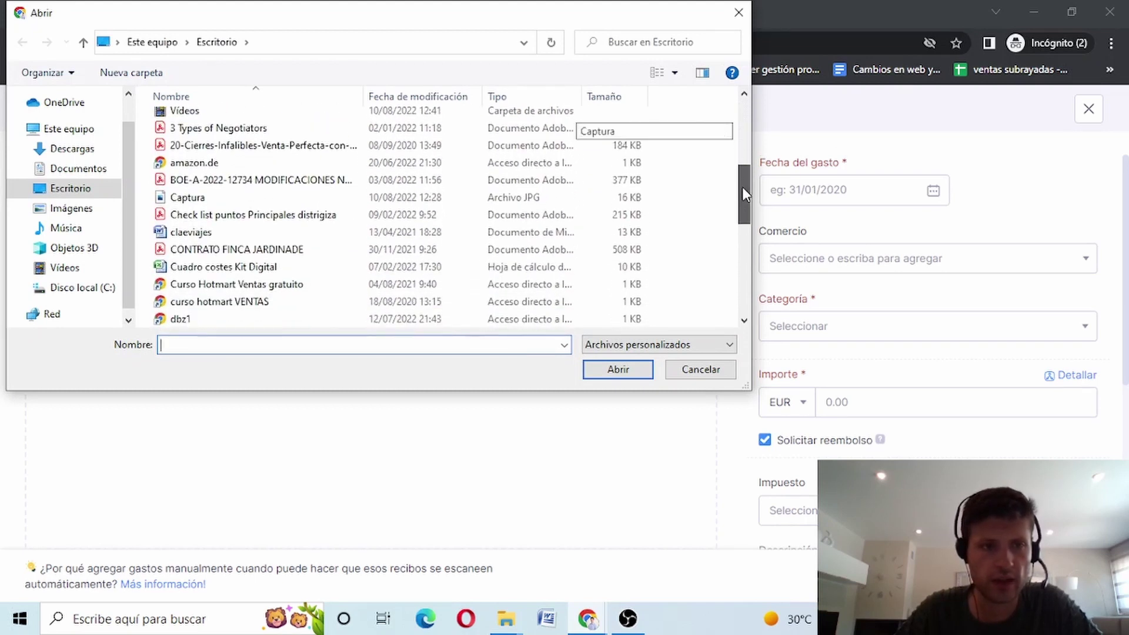
pyautogui.doubleClick(188, 199)
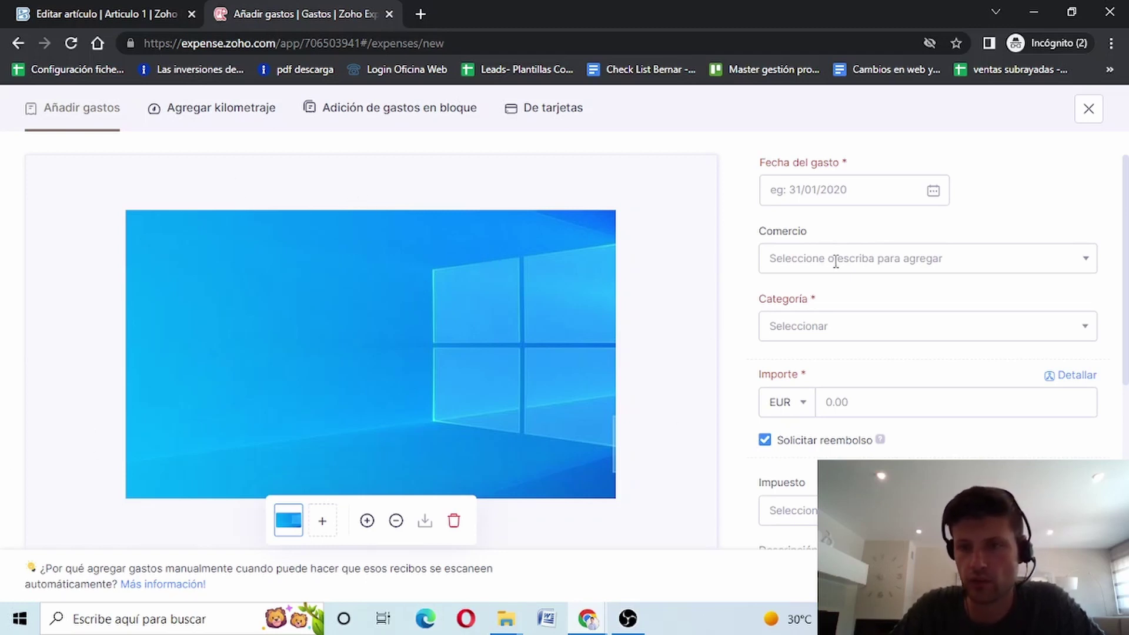
# - Set the expense date to 10/08/2022
pyautogui.scroll(-1, 835, 261)
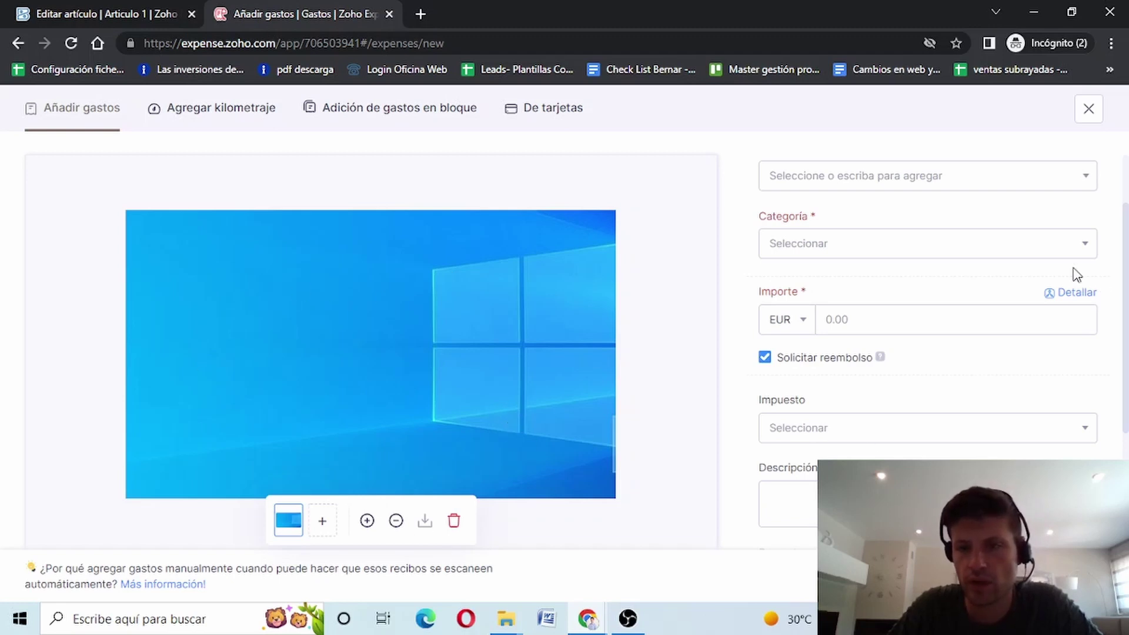
pyautogui.scroll(2, 1103, 288)
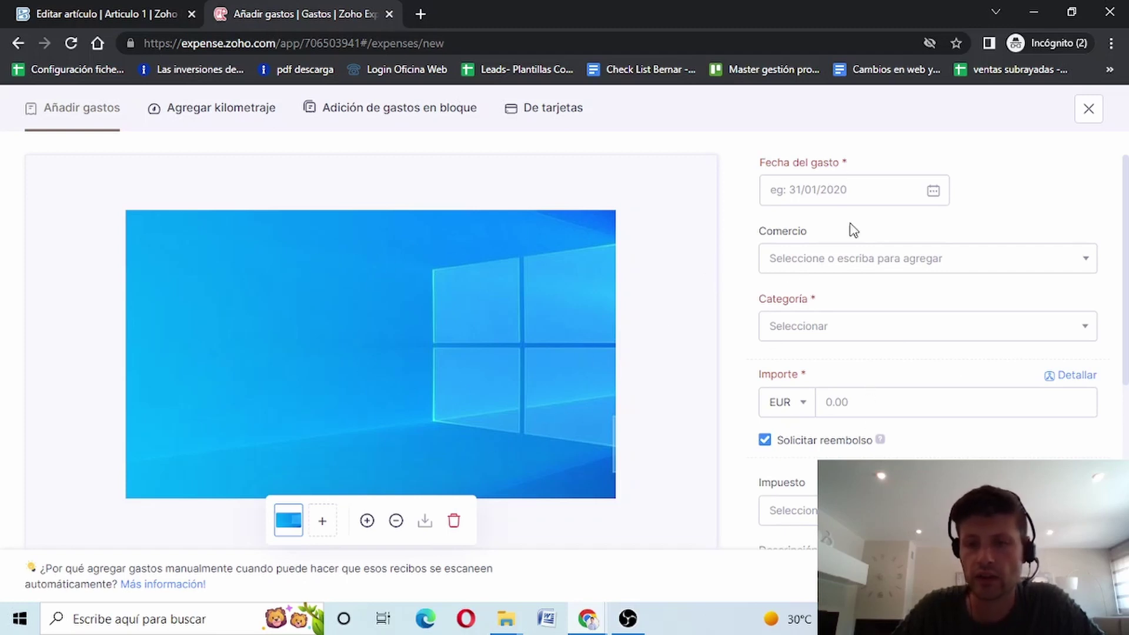
pyautogui.click(789, 189)
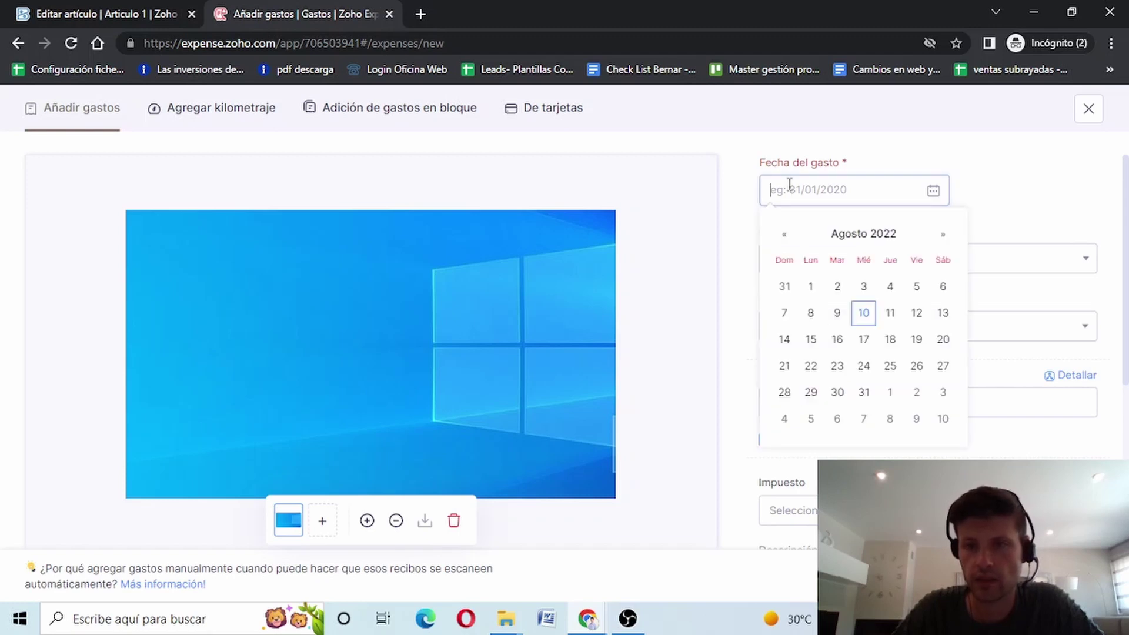
pyautogui.click(867, 321)
# - Add Pizzería pepe as the merchant of the expense
pyautogui.click(816, 262)
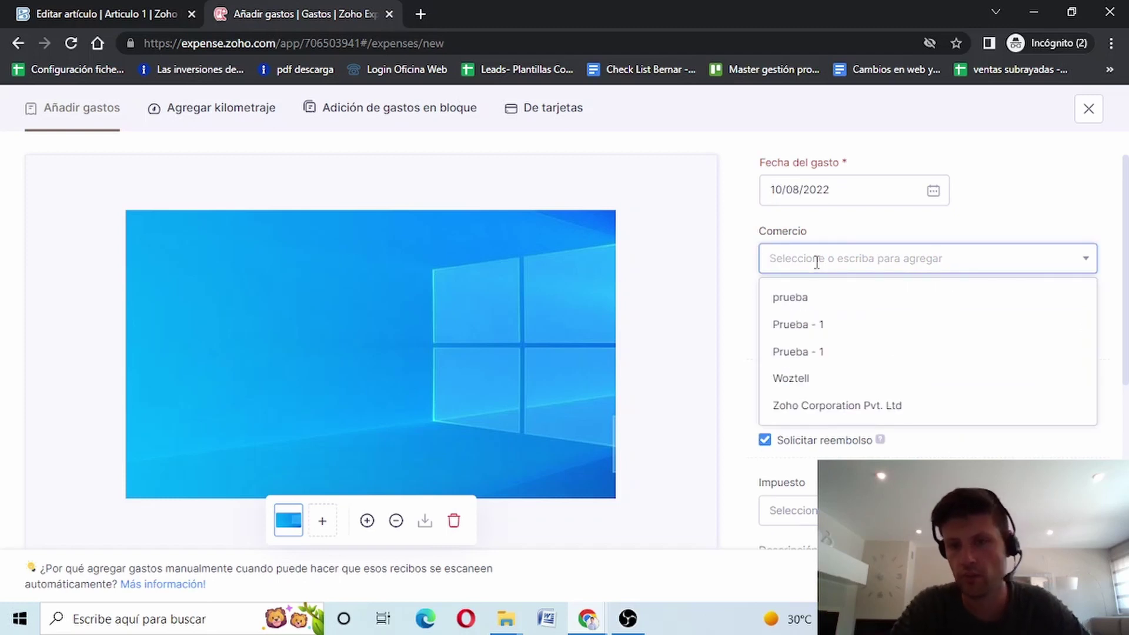
pyautogui.click(801, 259)
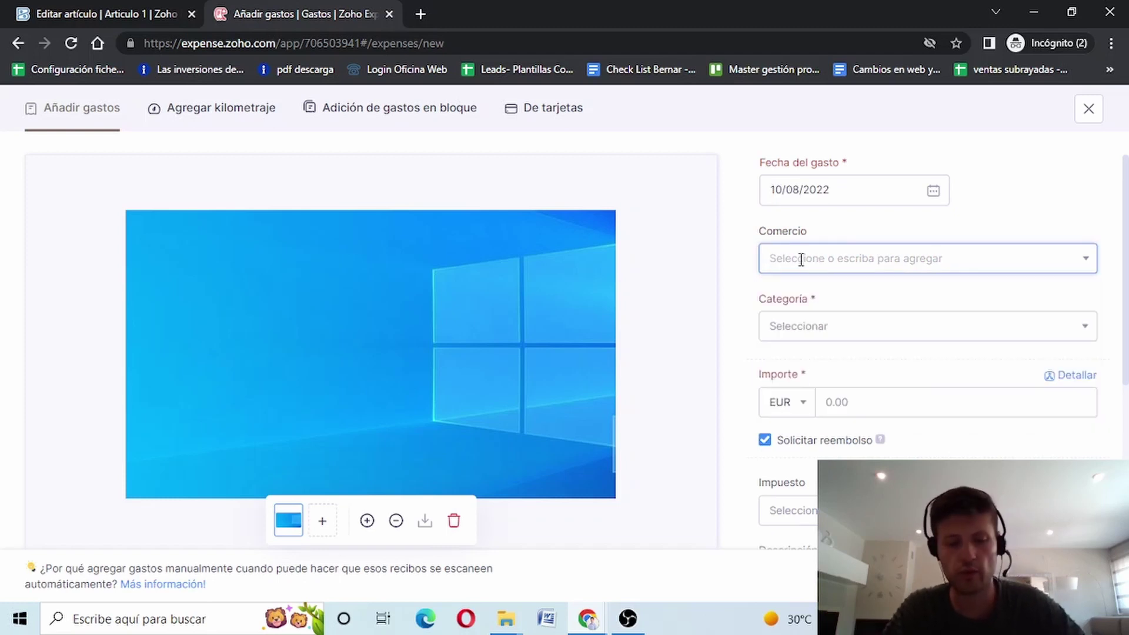
pyautogui.write('P')
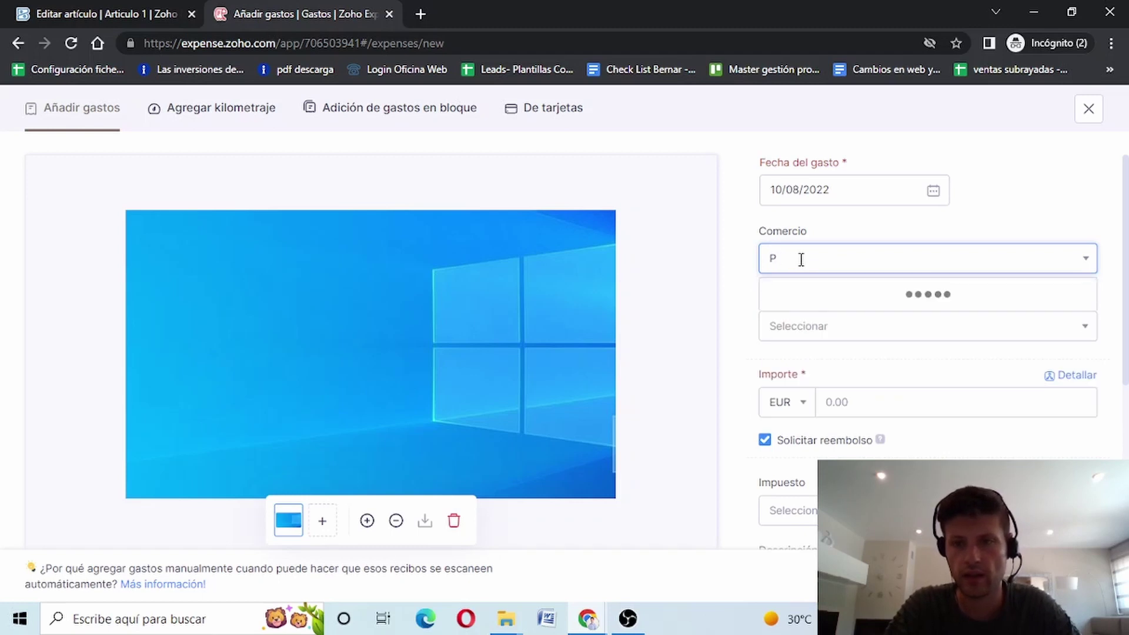
pyautogui.write('izzer')
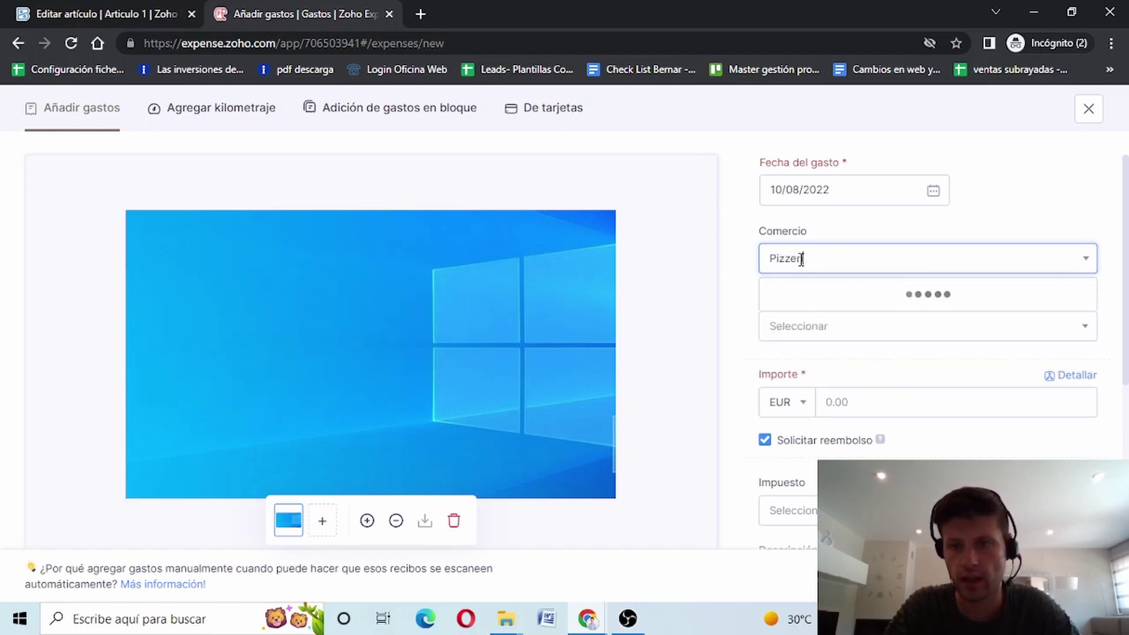
pyautogui.write('ia pepe')
pyautogui.click(774, 363)
# - Assign the expense to the Alojamiento category and set its amount to 80 EUR
pyautogui.click(801, 333)
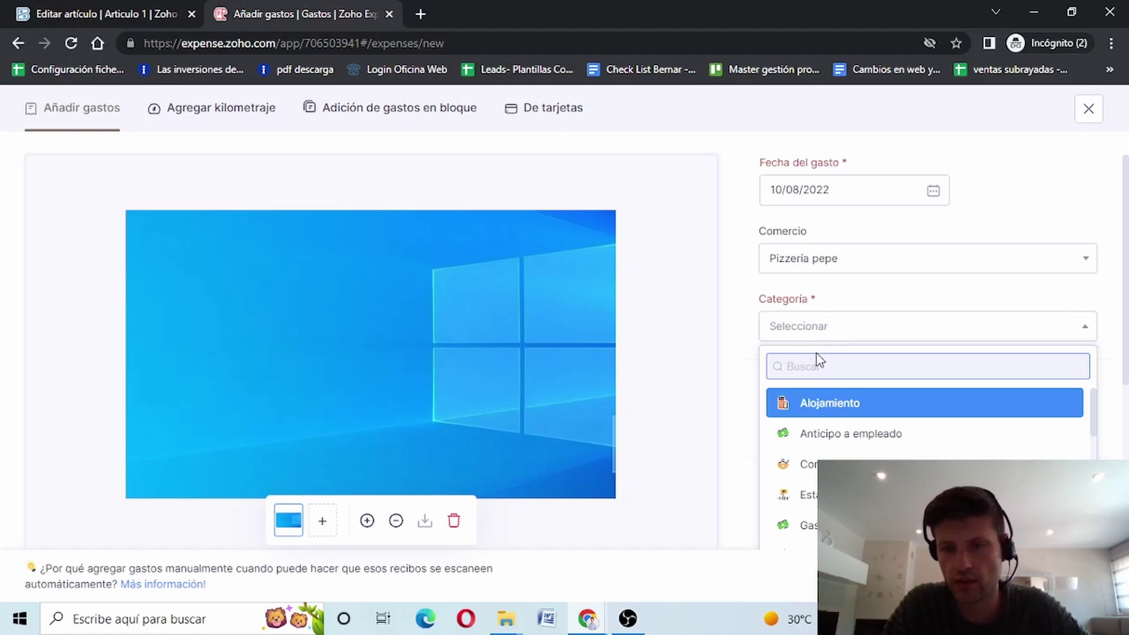
pyautogui.click(834, 406)
pyautogui.click(857, 410)
pyautogui.write('8')
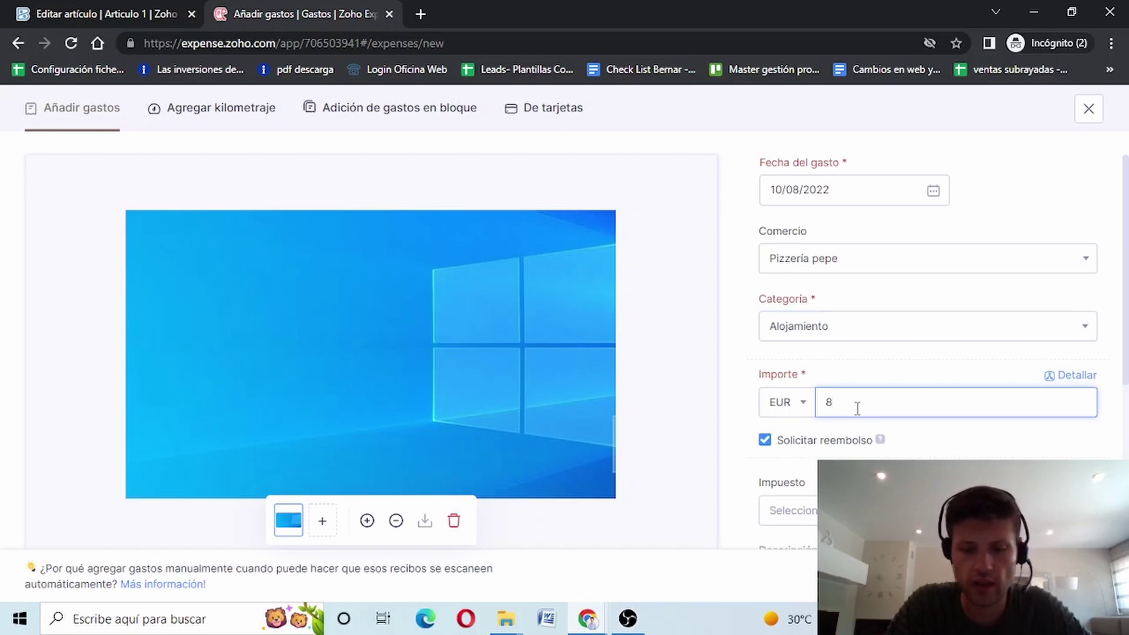
pyautogui.write('0')
pyautogui.click(799, 375)
# - Turn off the reimbursement request for this expense
pyautogui.scroll(-3, 795, 376)
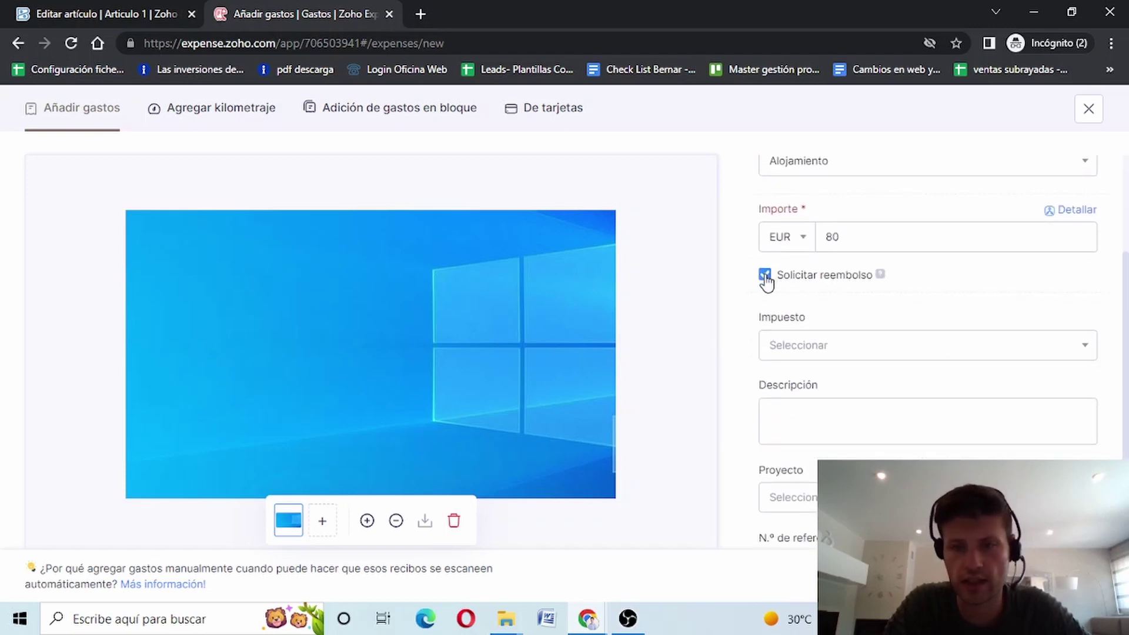
pyautogui.moveTo(880, 285)
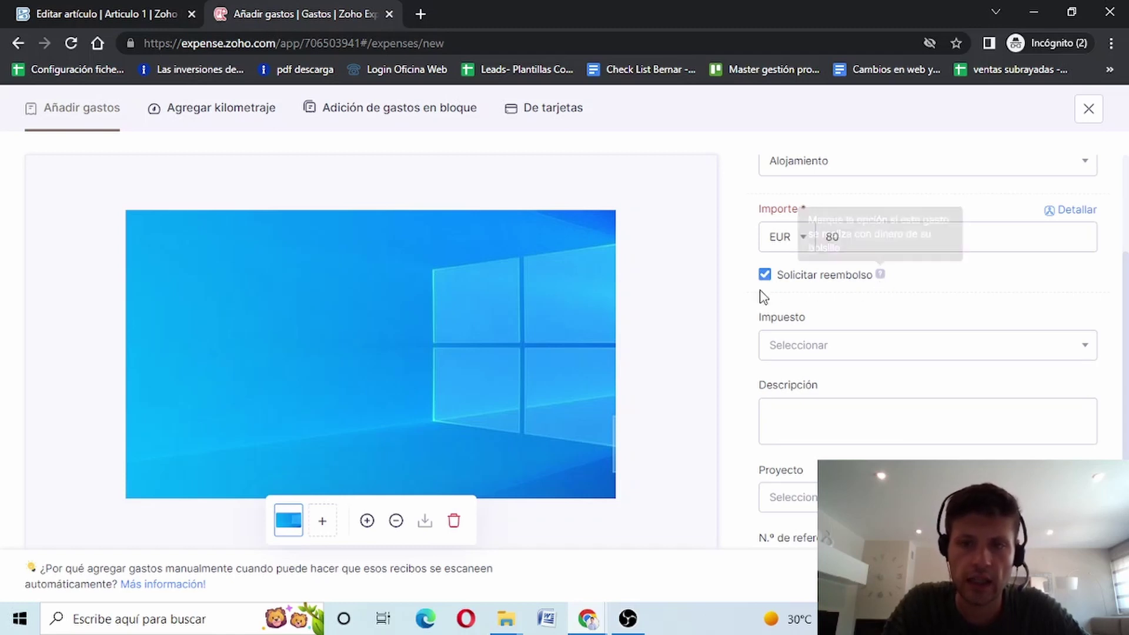
pyautogui.click(764, 275)
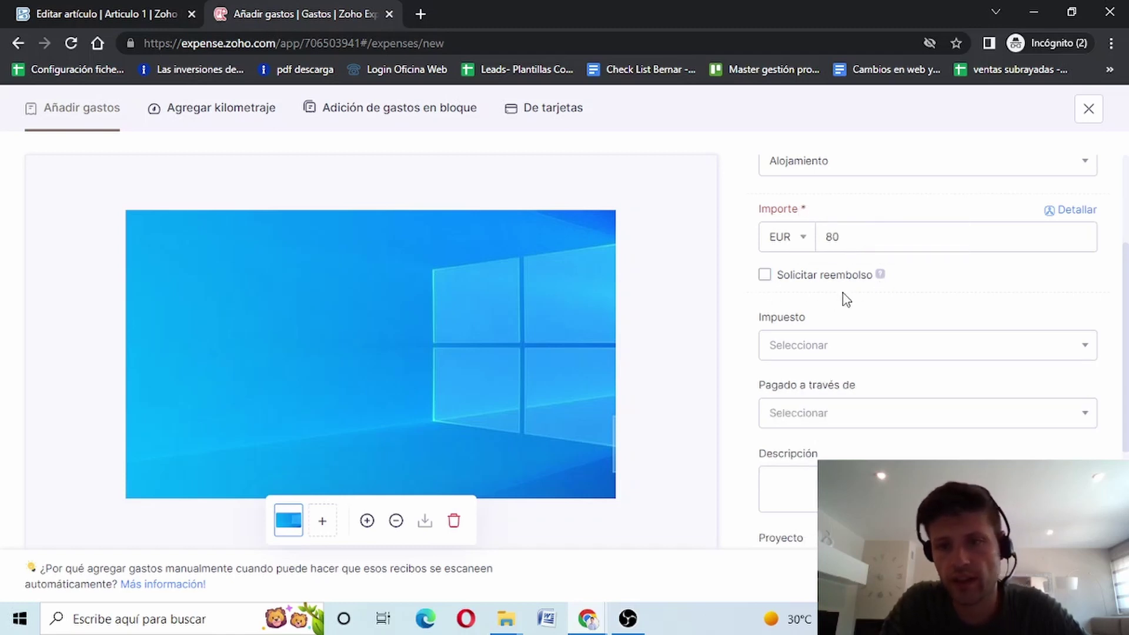
pyautogui.scroll(3, 864, 329)
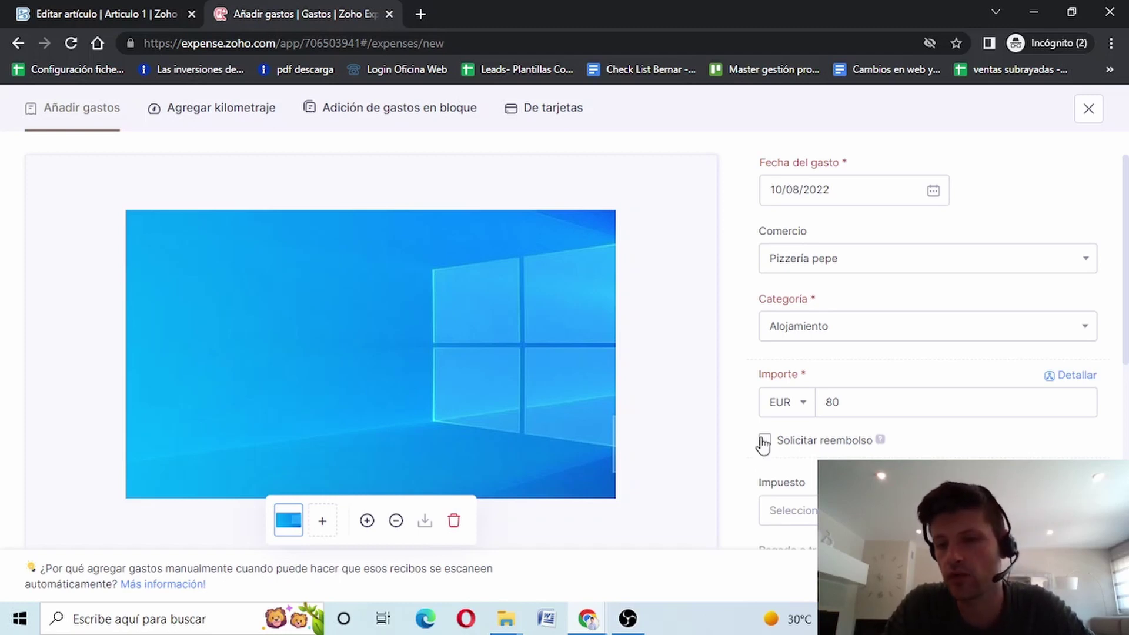
pyautogui.scroll(-3, 912, 373)
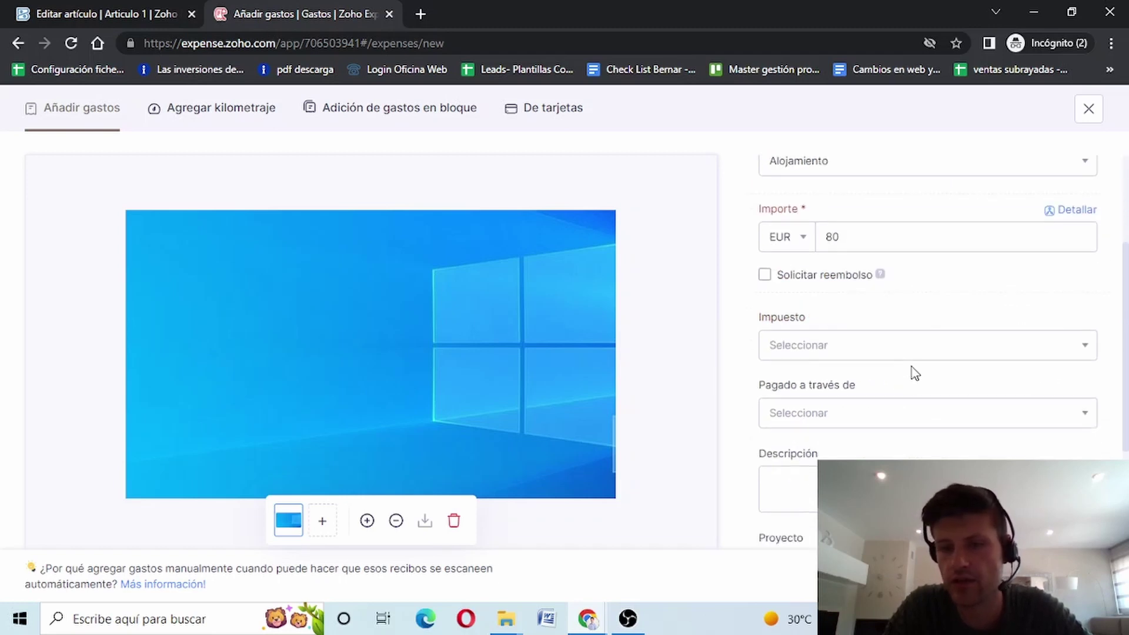
# - Check the available taxes without choosing one, and set the expense as paid through Banco Principal
pyautogui.click(851, 353)
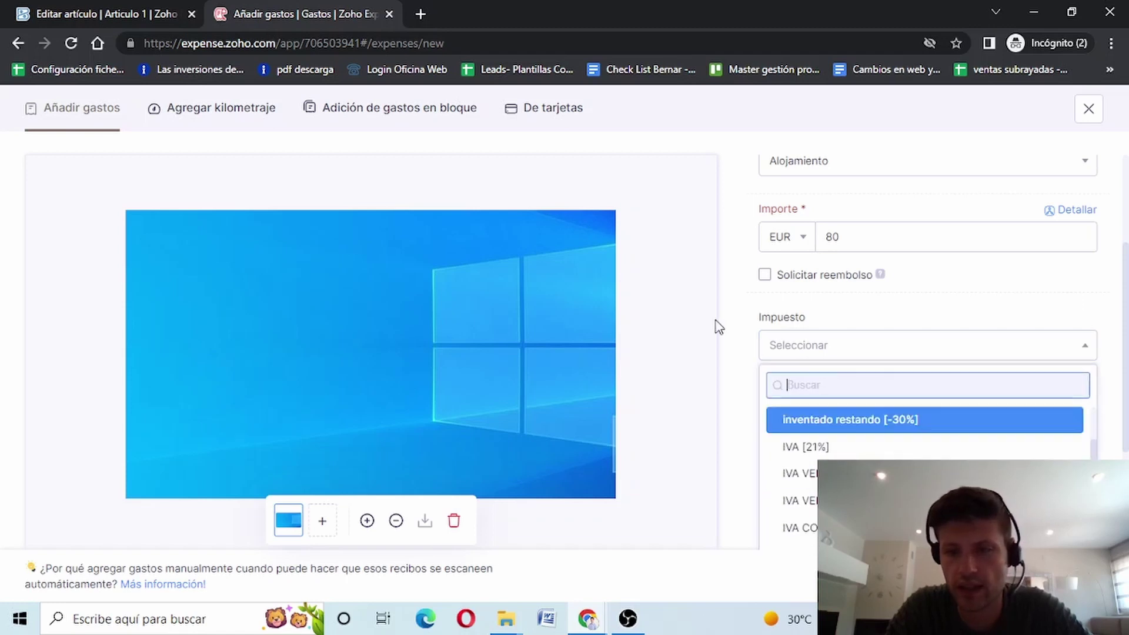
pyautogui.click(738, 316)
pyautogui.scroll(-1, 902, 254)
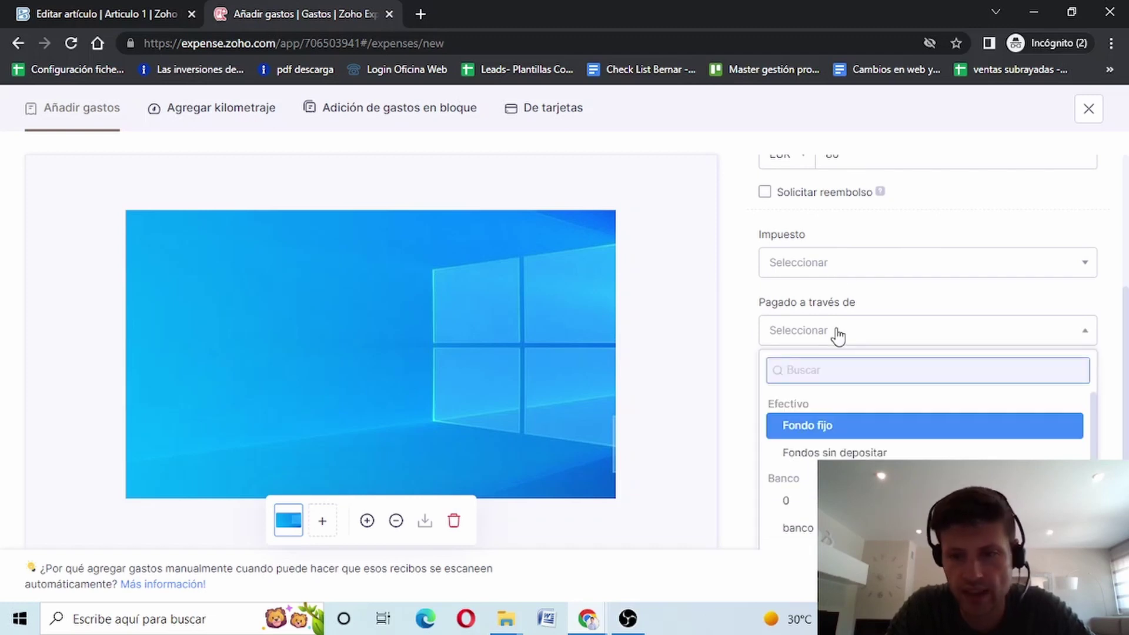
pyautogui.scroll(-1, 846, 335)
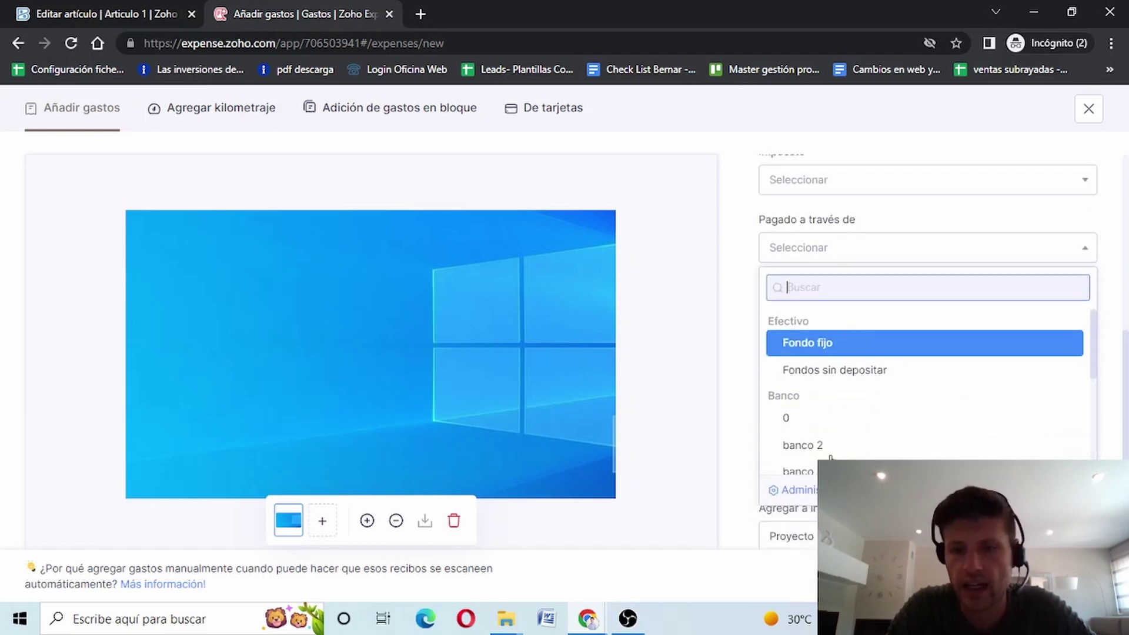
pyautogui.scroll(-2, 851, 417)
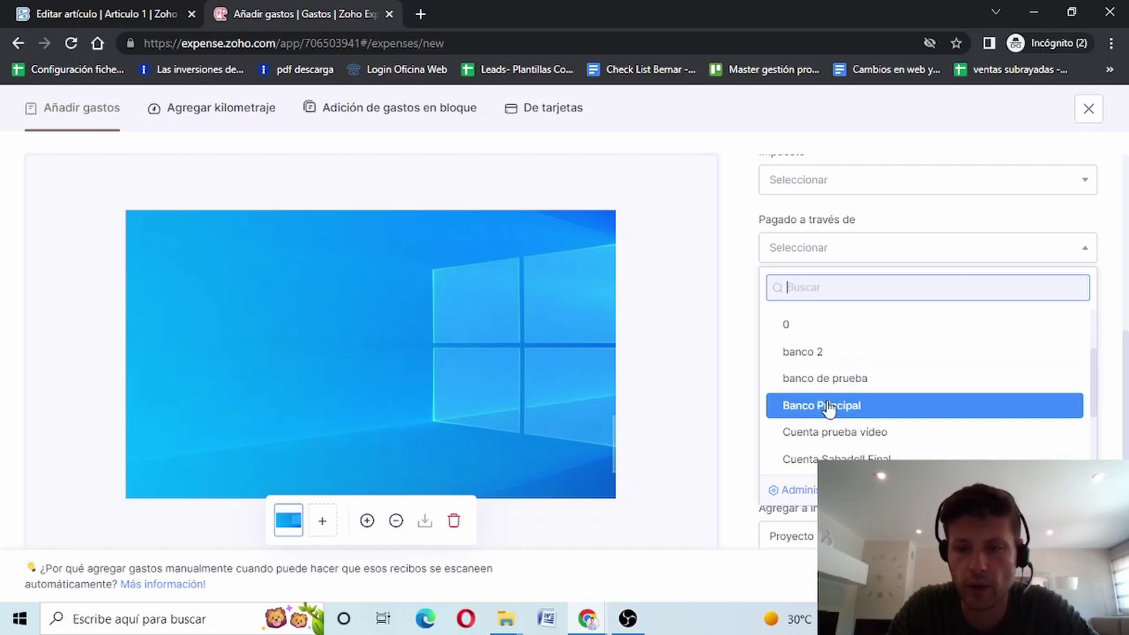
pyautogui.click(826, 406)
# - Find the project Prueba 1 and assign the expense to it
pyautogui.scroll(3, 841, 406)
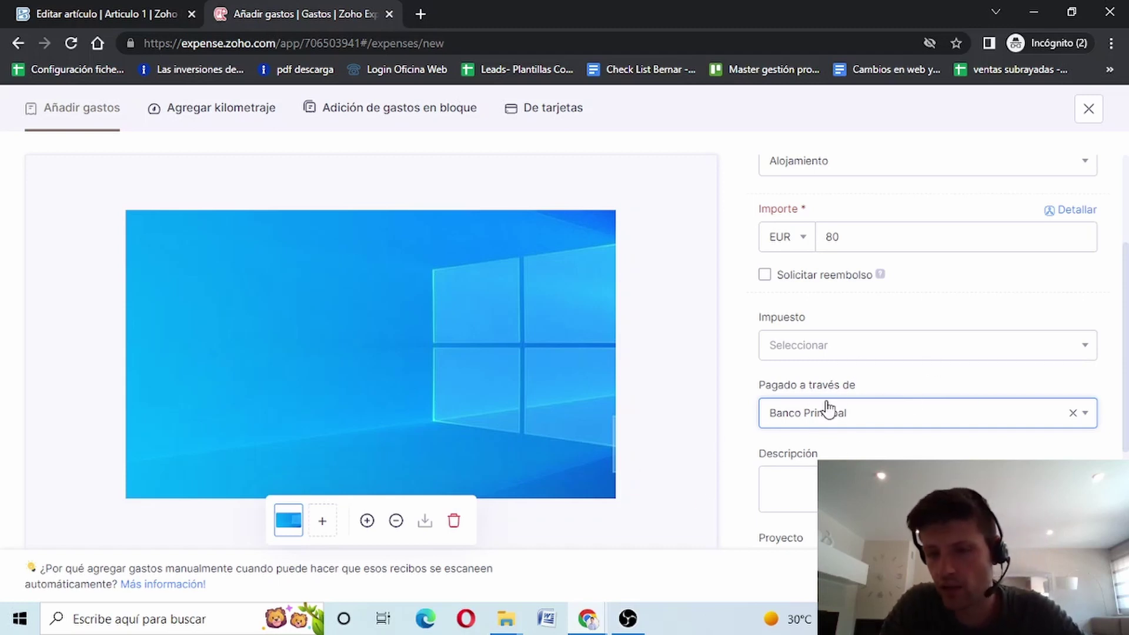
pyautogui.scroll(1, 869, 416)
pyautogui.scroll(-2, 875, 400)
pyautogui.scroll(-3, 880, 375)
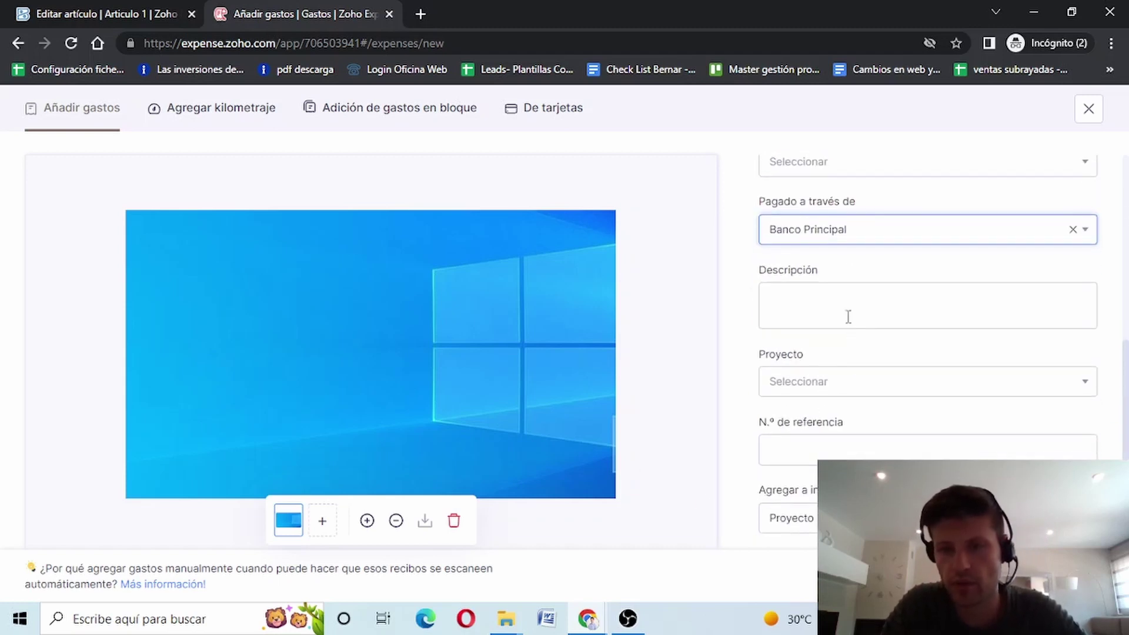
pyautogui.click(820, 385)
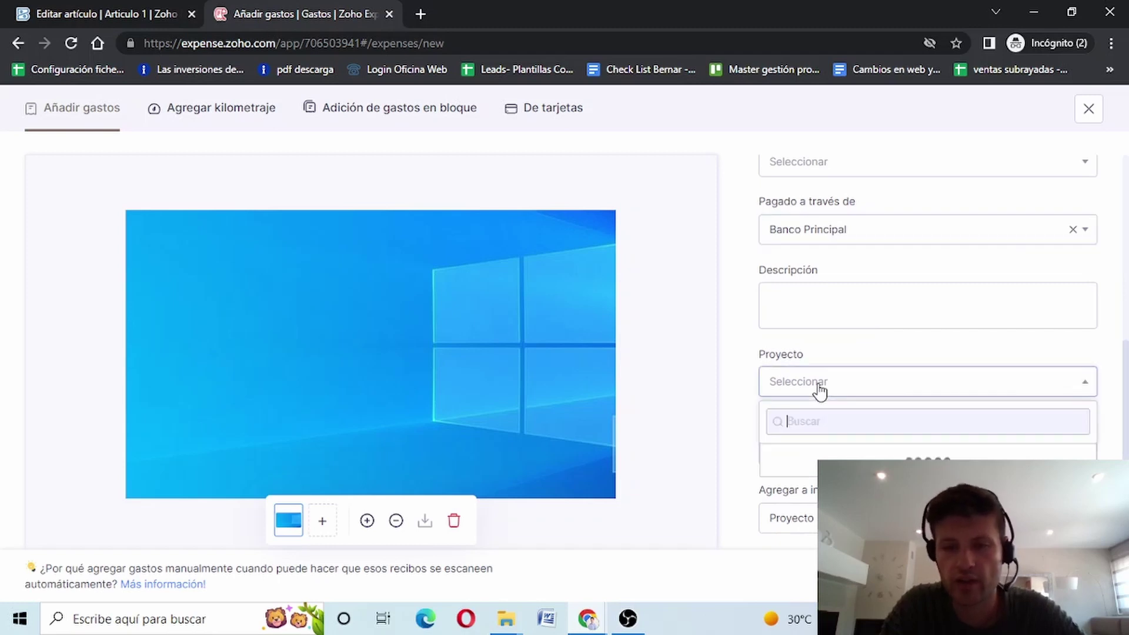
pyautogui.write('prue')
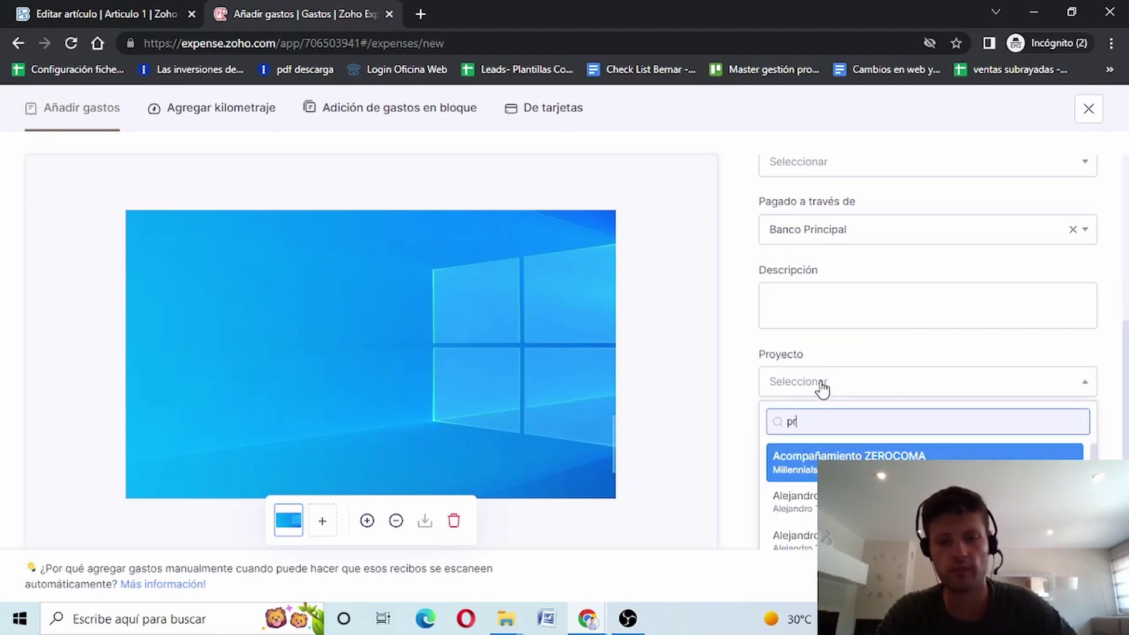
pyautogui.click(807, 461)
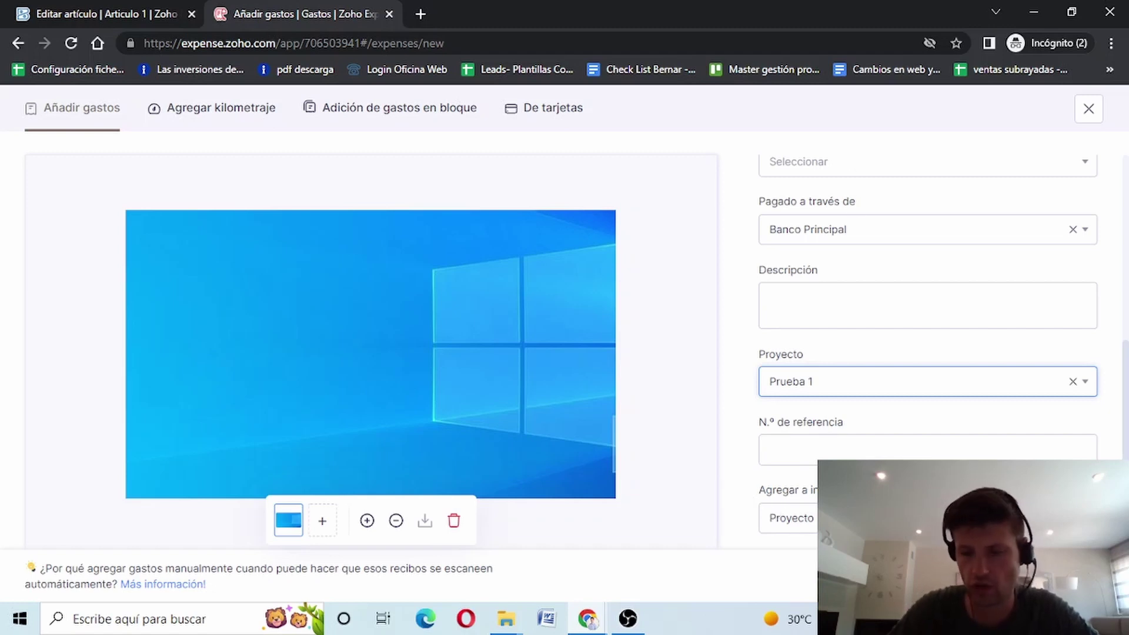
# - Save the expense and review its recorded details and history
pyautogui.click(738, 551)
pyautogui.hotkey('alt', 's')
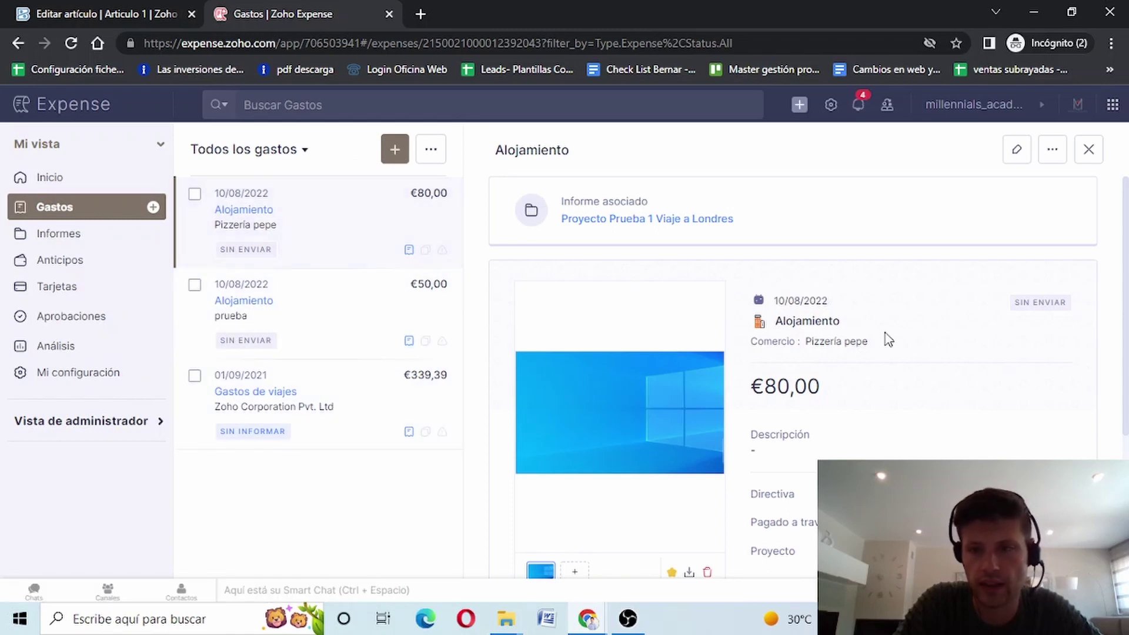
pyautogui.scroll(-2, 882, 332)
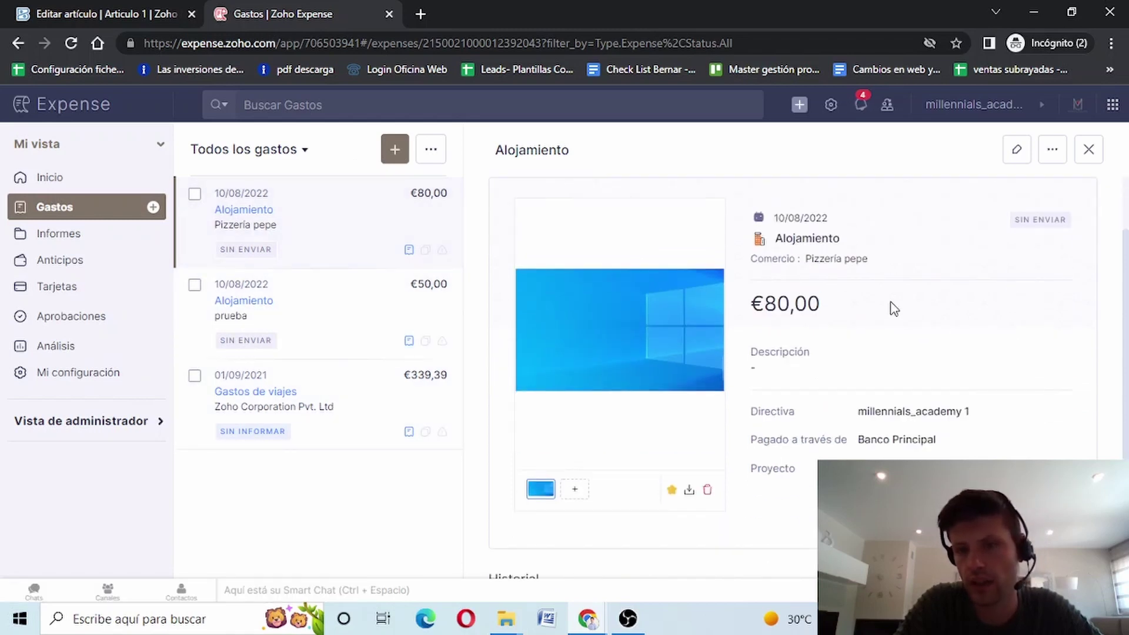
pyautogui.scroll(-3, 917, 317)
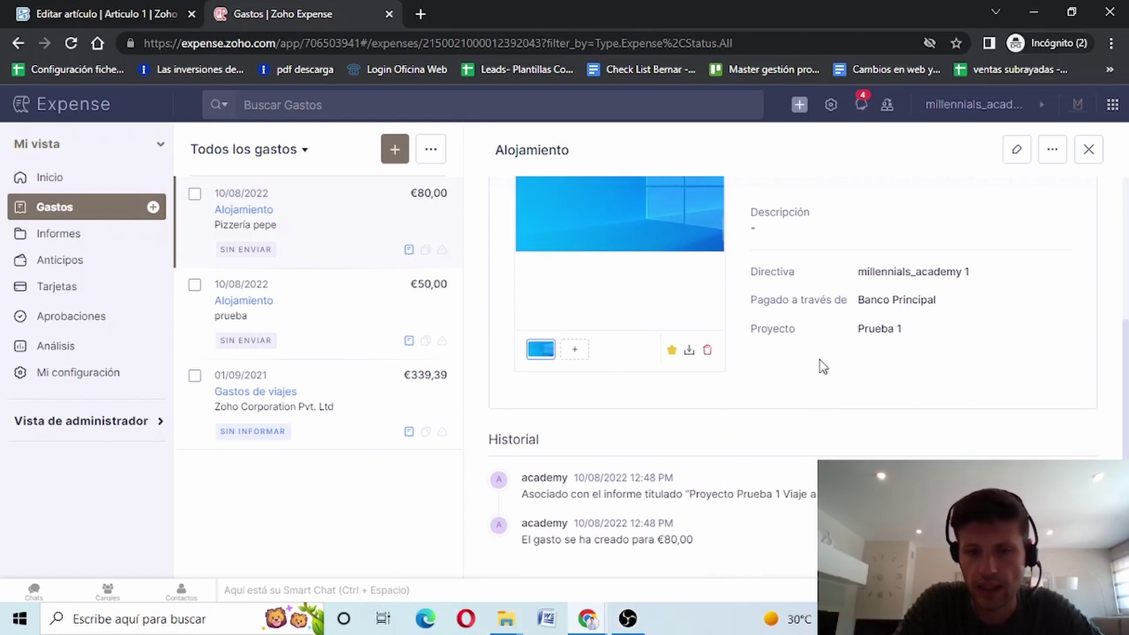
pyautogui.scroll(3, 809, 400)
pyautogui.scroll(1, 798, 478)
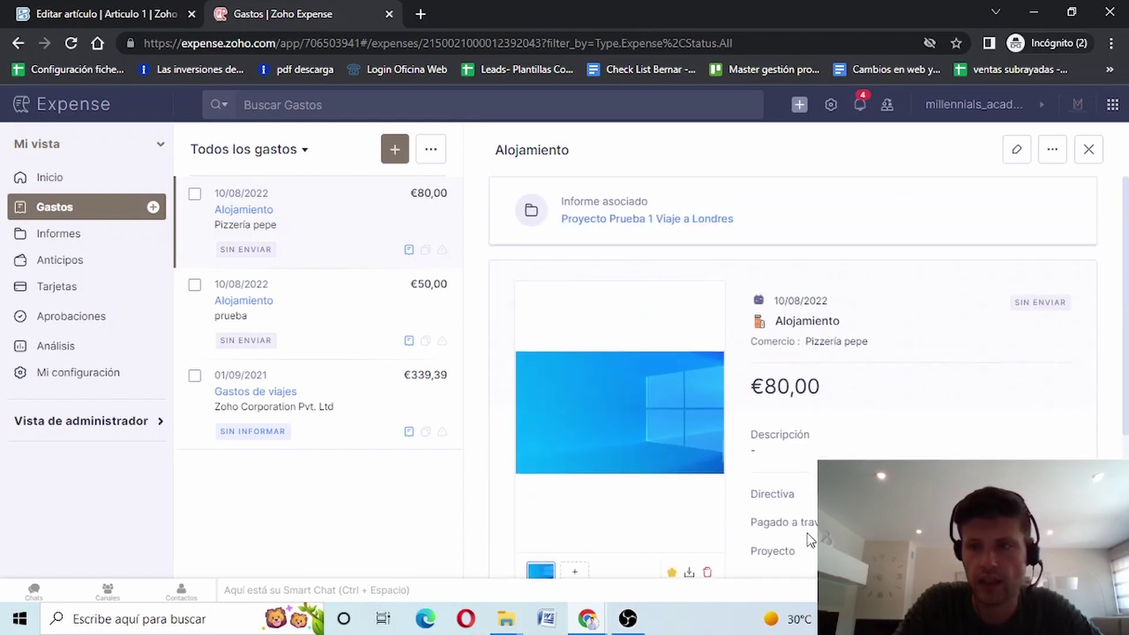